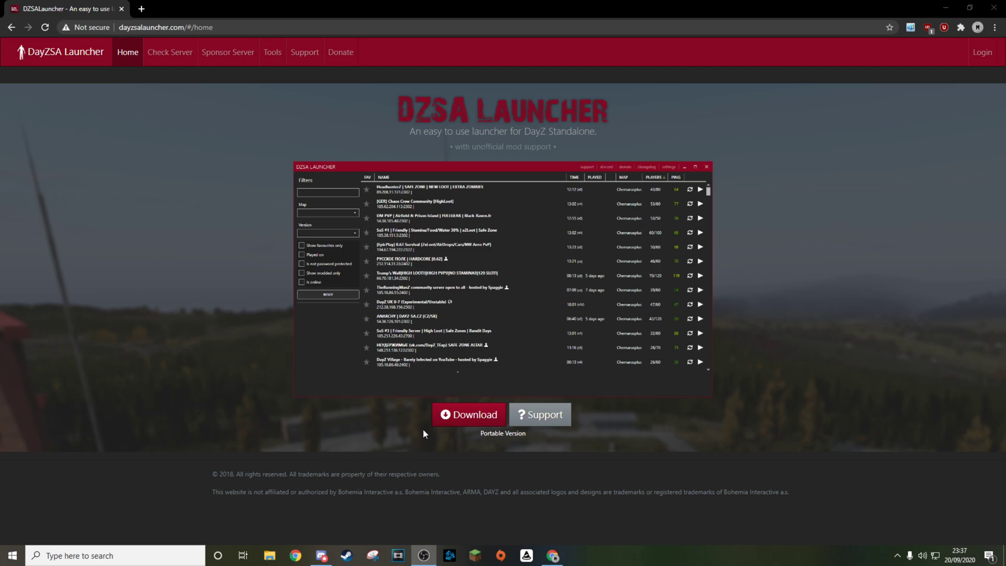
Download and run setup_dzsalauncher.exe, installing to the default folders with a desktop shortcut.
click(460, 418)
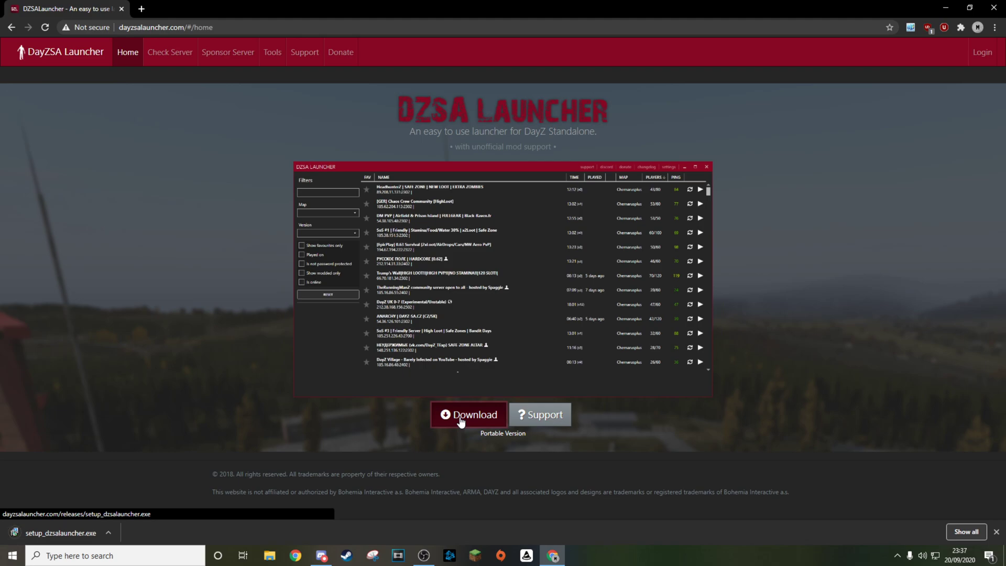
click(59, 532)
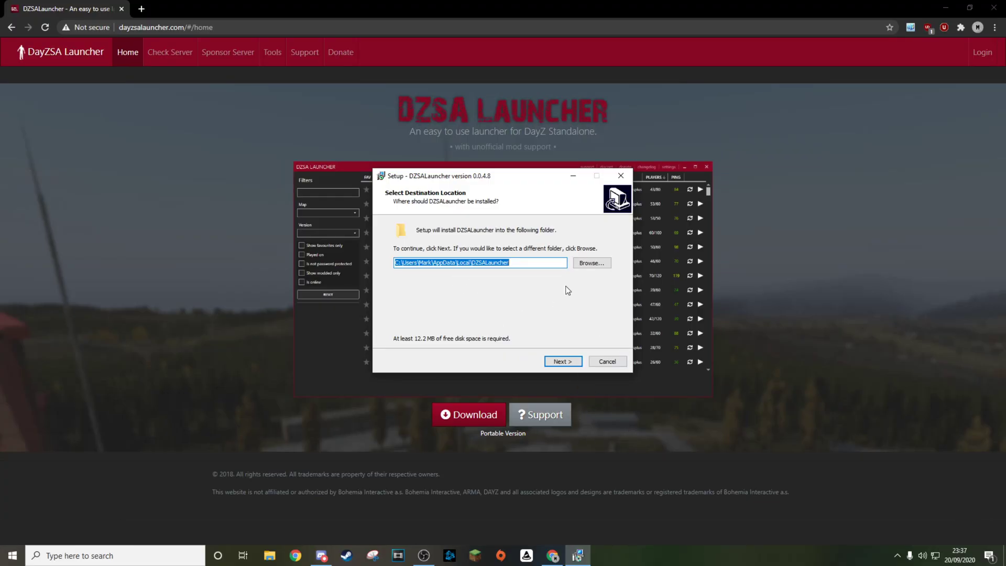
click(571, 365)
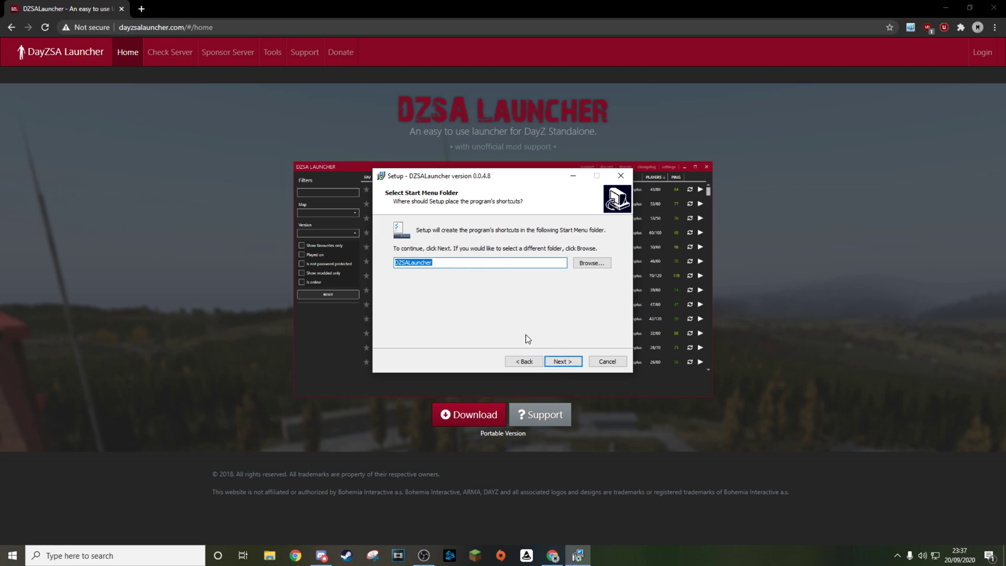
click(563, 361)
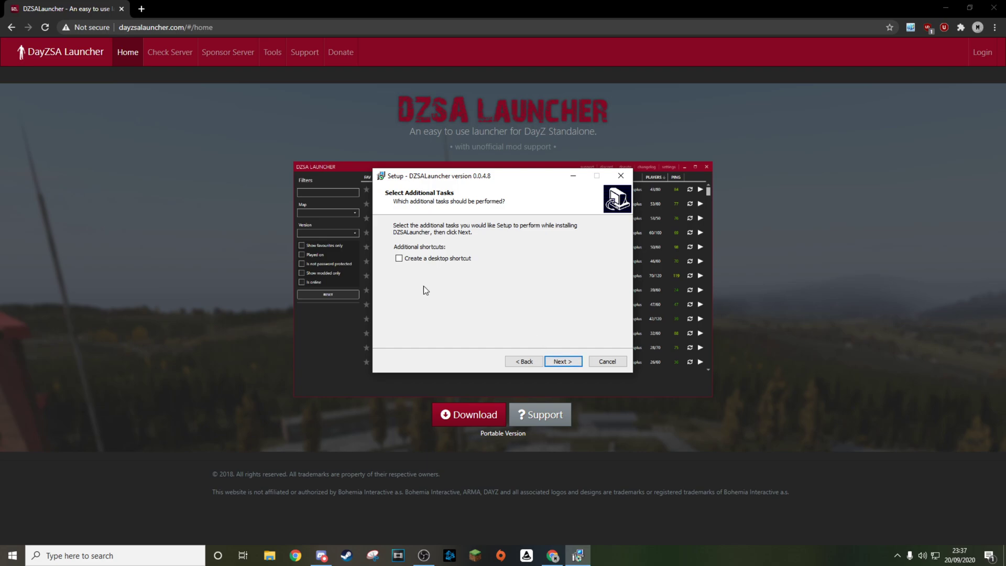
click(411, 260)
click(563, 361)
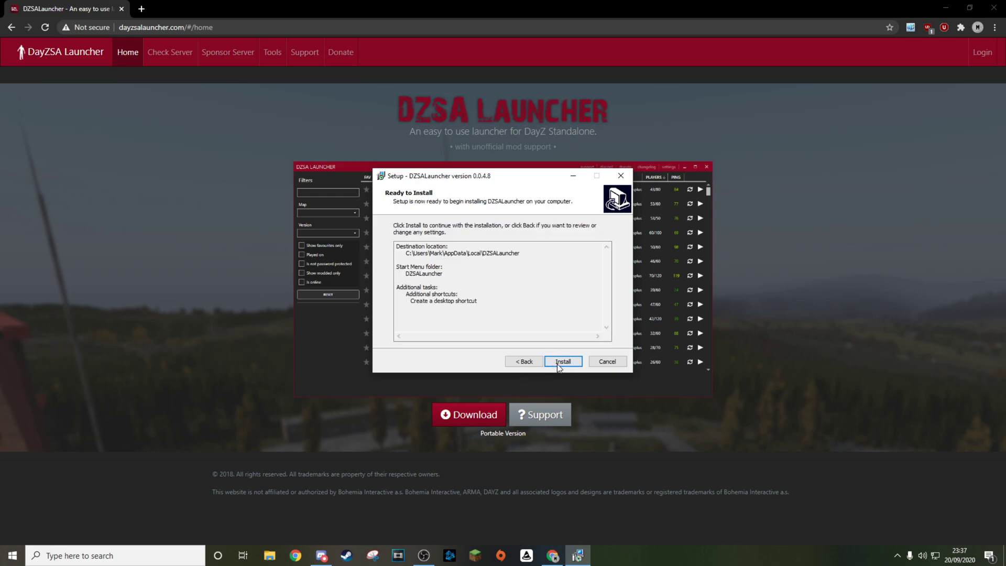
click(558, 362)
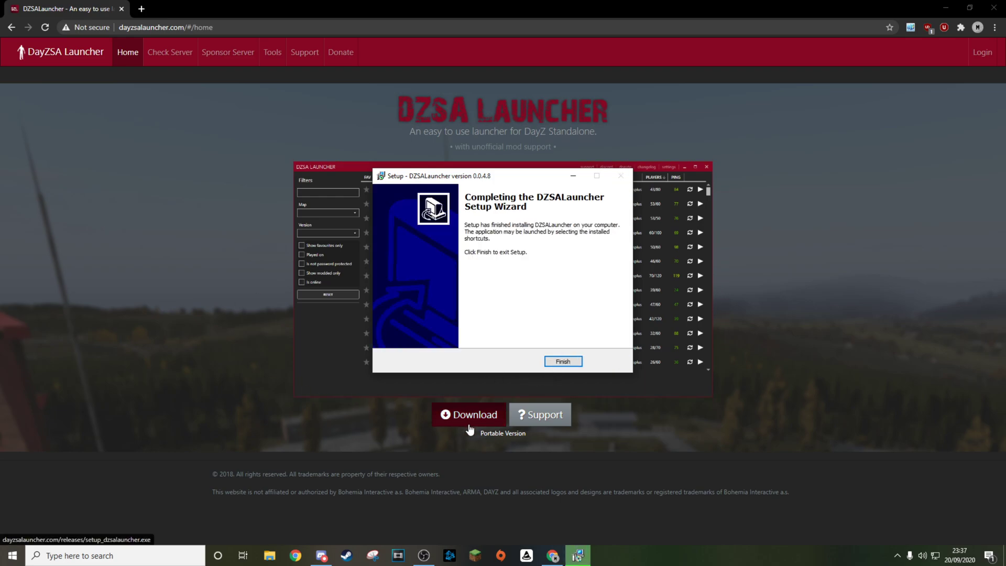
click(562, 361)
Close Chrome, launch DZSA Launcher from its desktop icon and focus the server name filter.
key(alt+F4)
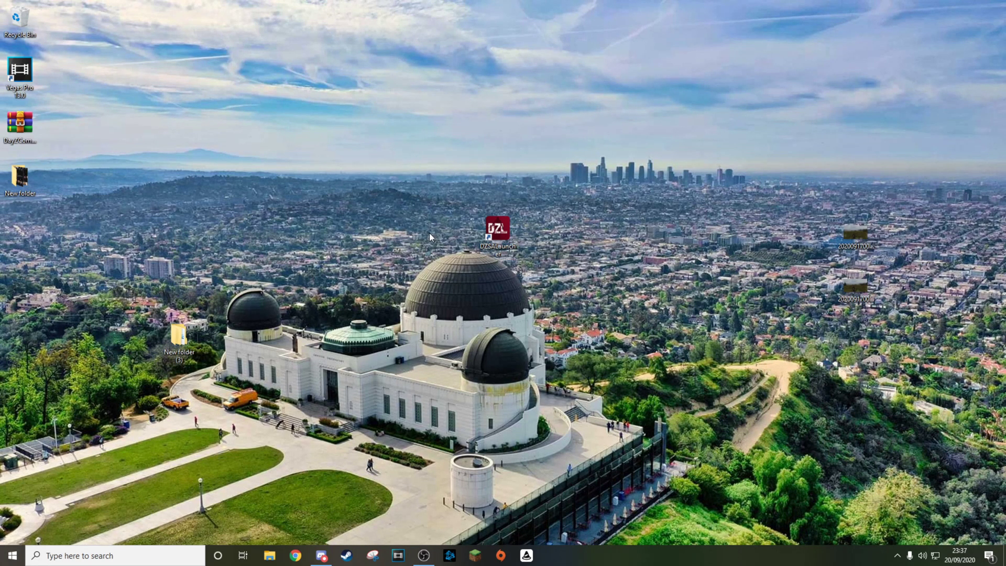
double_click(501, 234)
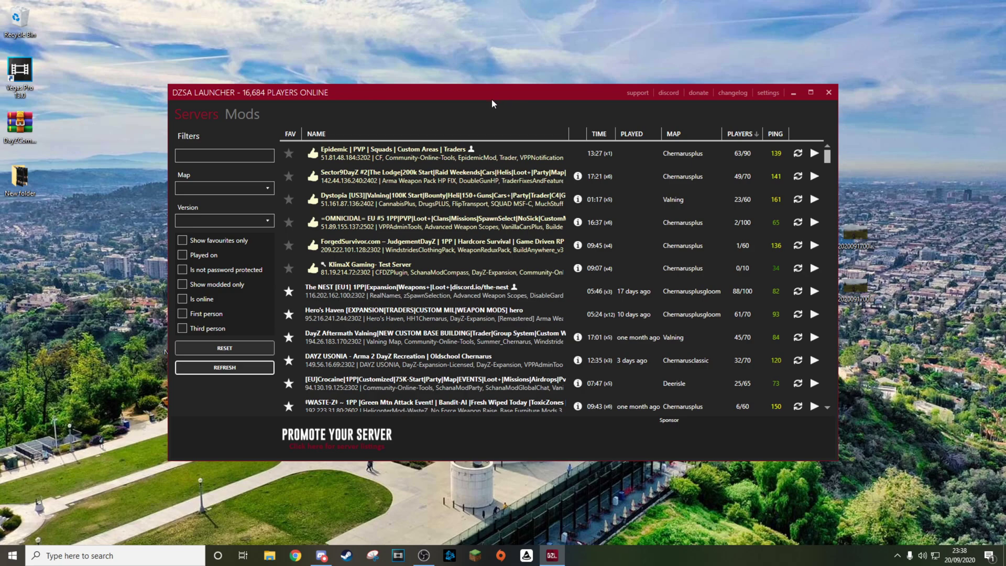
click(242, 156)
click(242, 155)
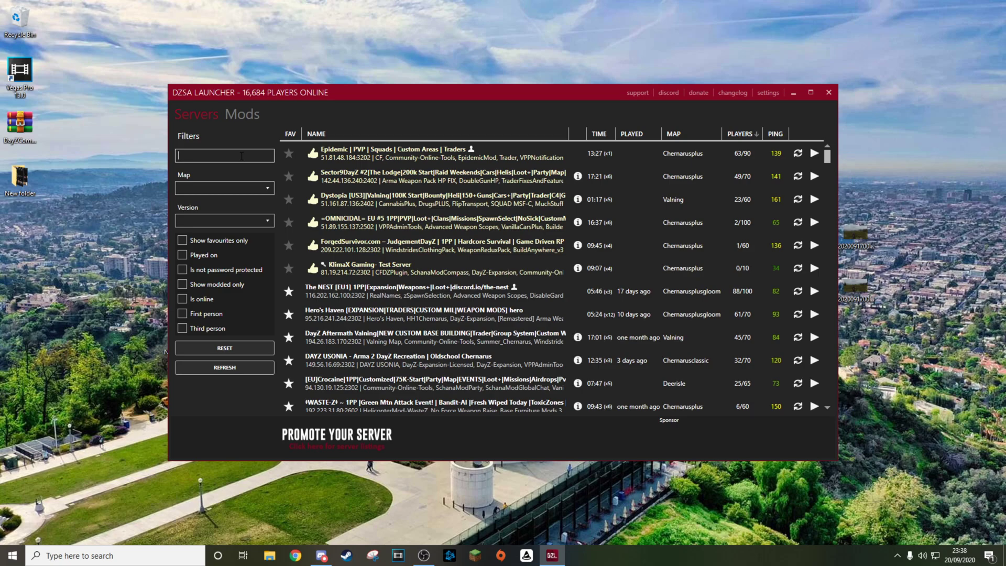
Filter servers by 'Septic', star SepticFalcon EXPANSION as a favourite, then clear the filter.
text(Septci)
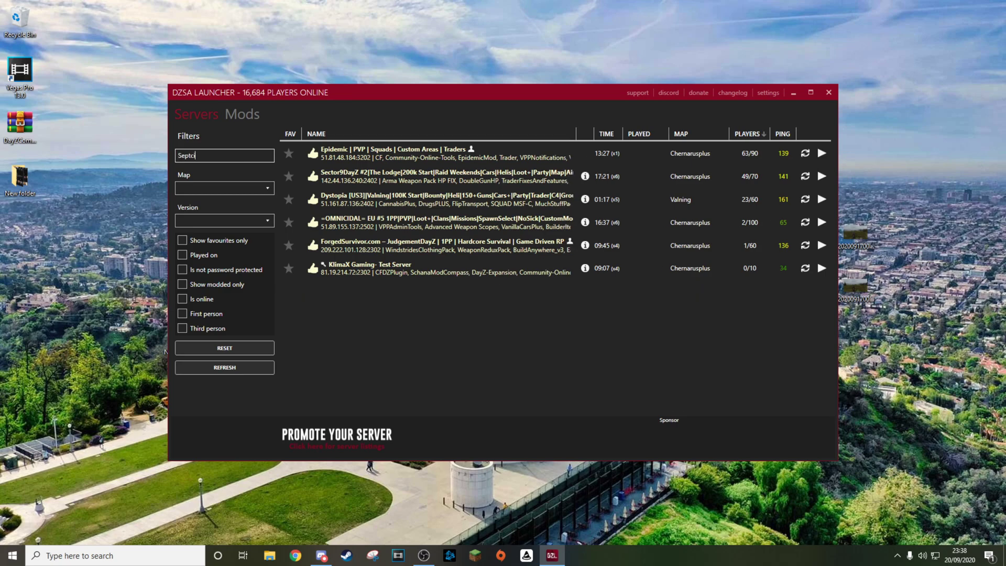
key(BackSpace)
key(BackSpace)
text(ic)
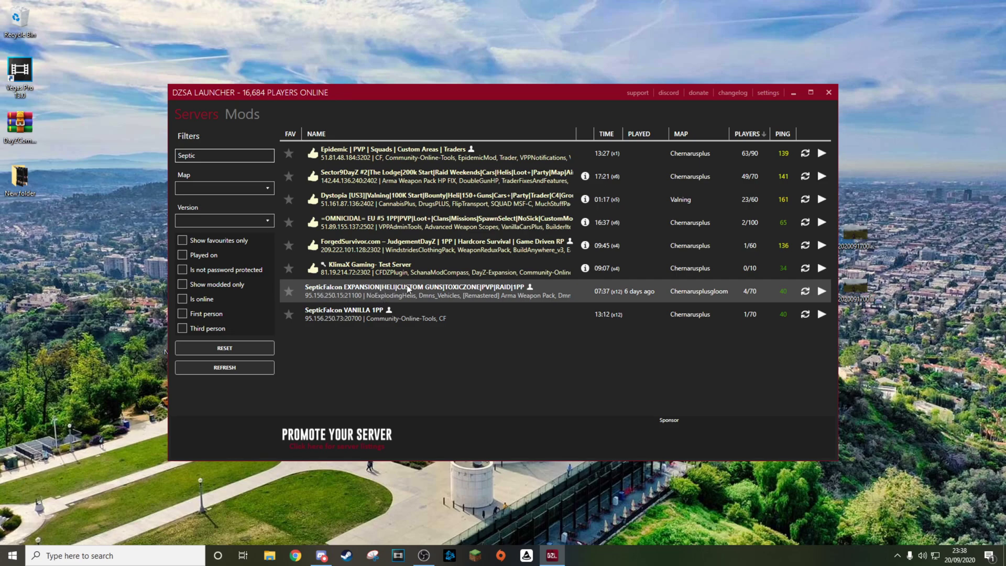
click(288, 291)
click(219, 158)
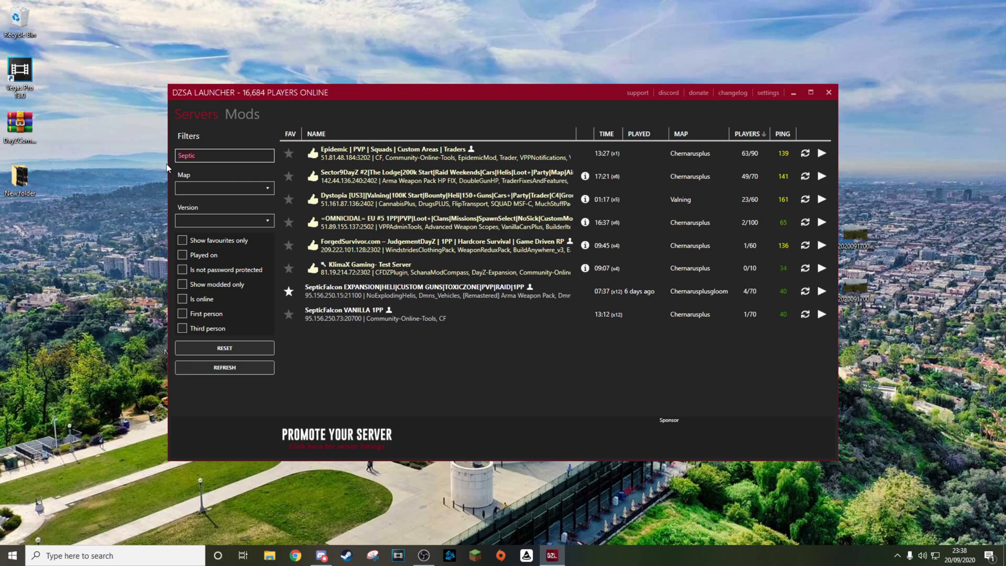
key(ctrl+a)
key(BackSpace)
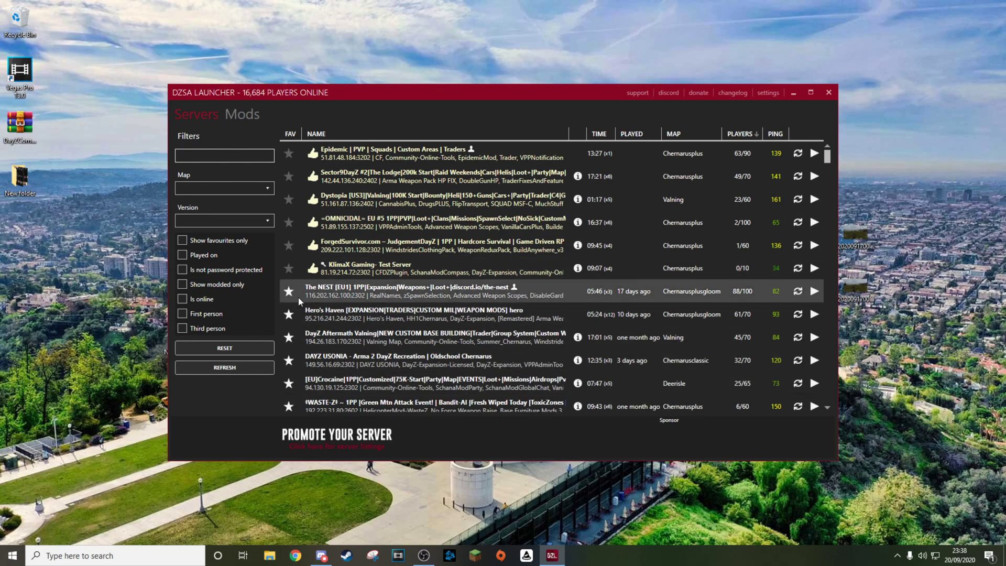
scroll(367, 374, down, 2)
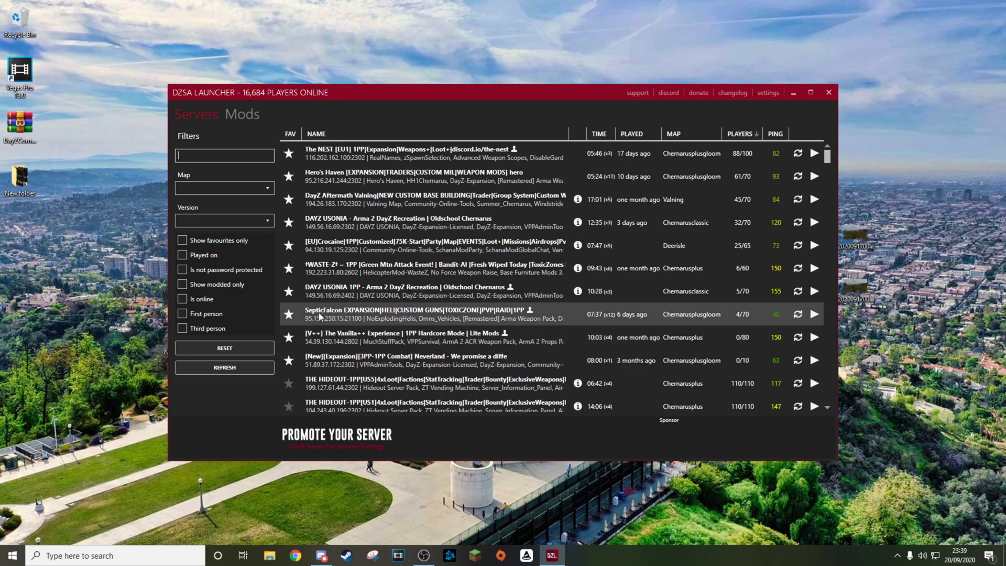
click(815, 314)
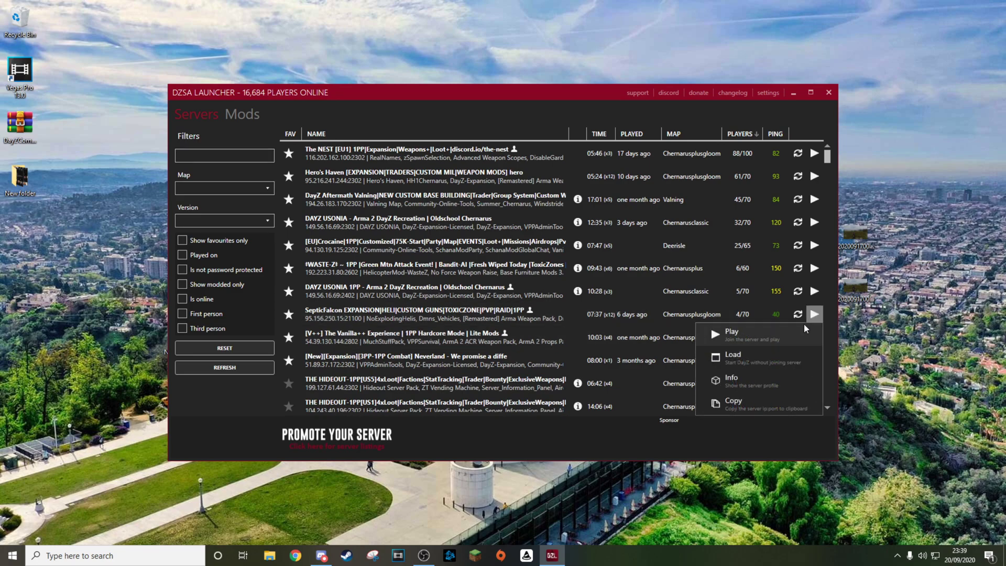
click(718, 315)
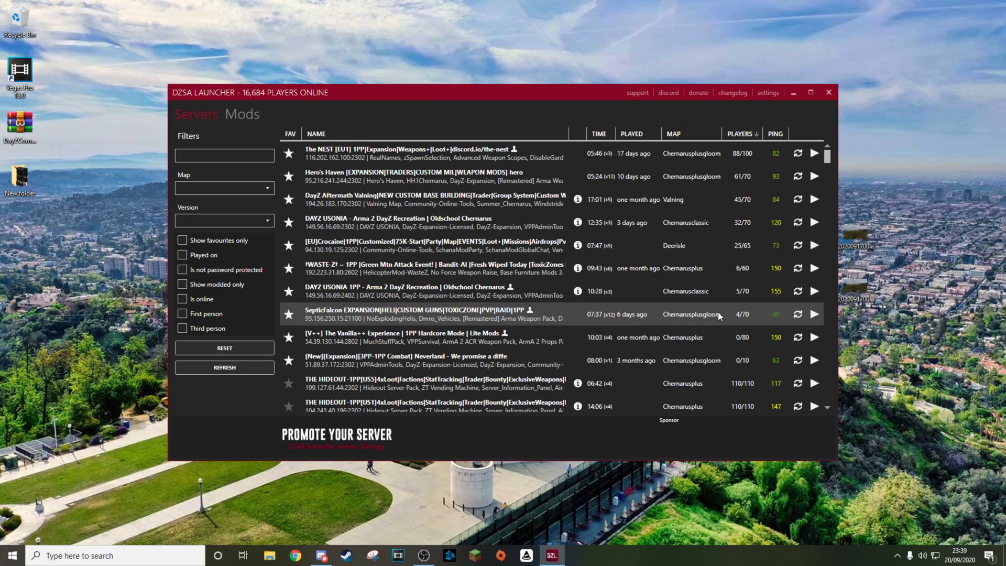
click(815, 313)
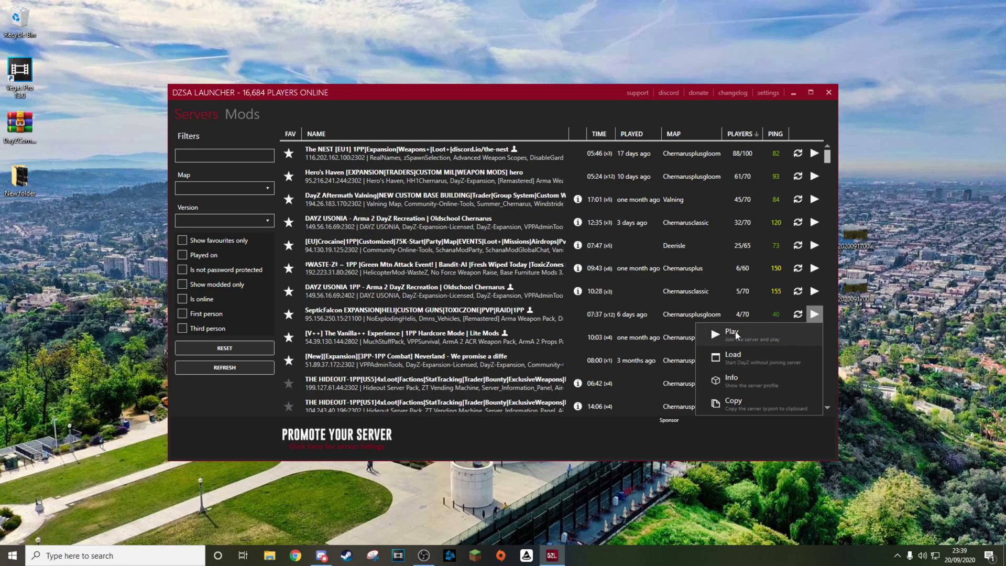
click(738, 381)
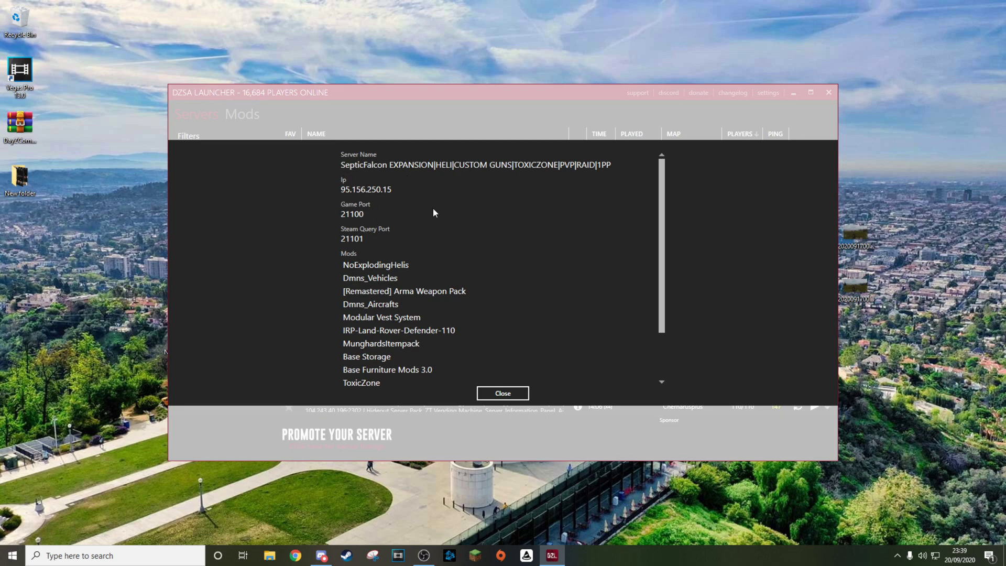
scroll(570, 284, down, 3)
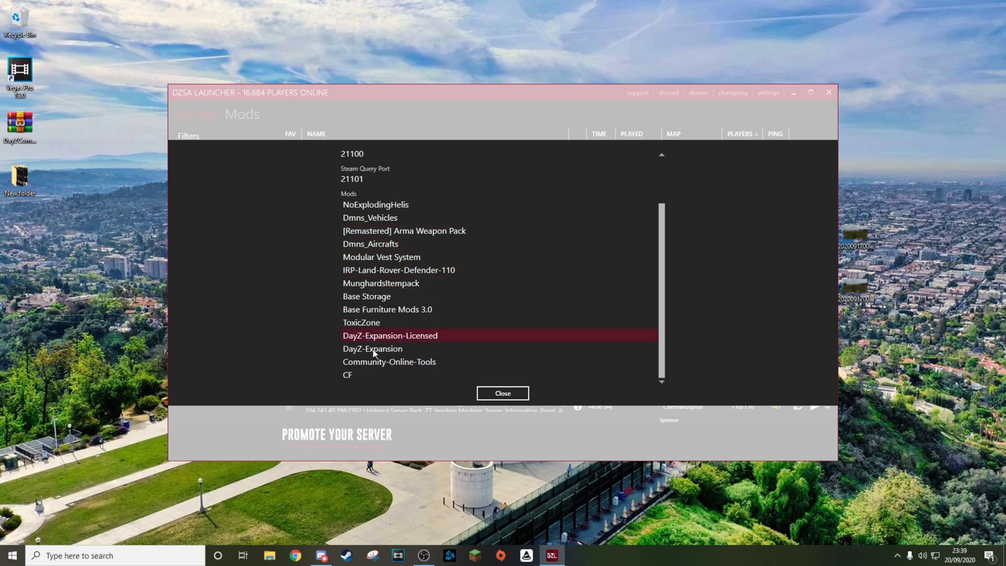
click(510, 393)
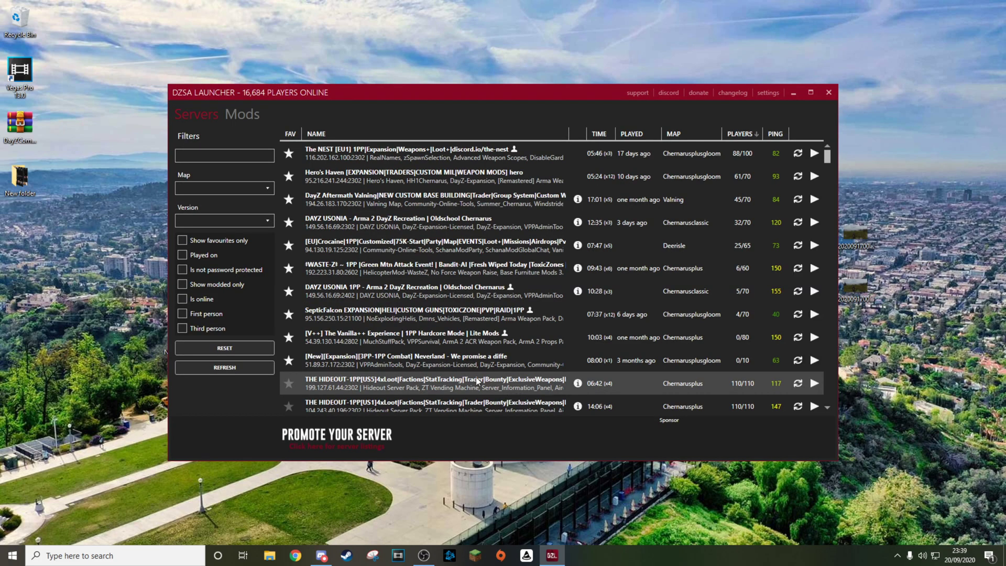
Play SepticFalcon EXPANSION from its right-click menu and accept fetching its five missing mods.
right_click(697, 315)
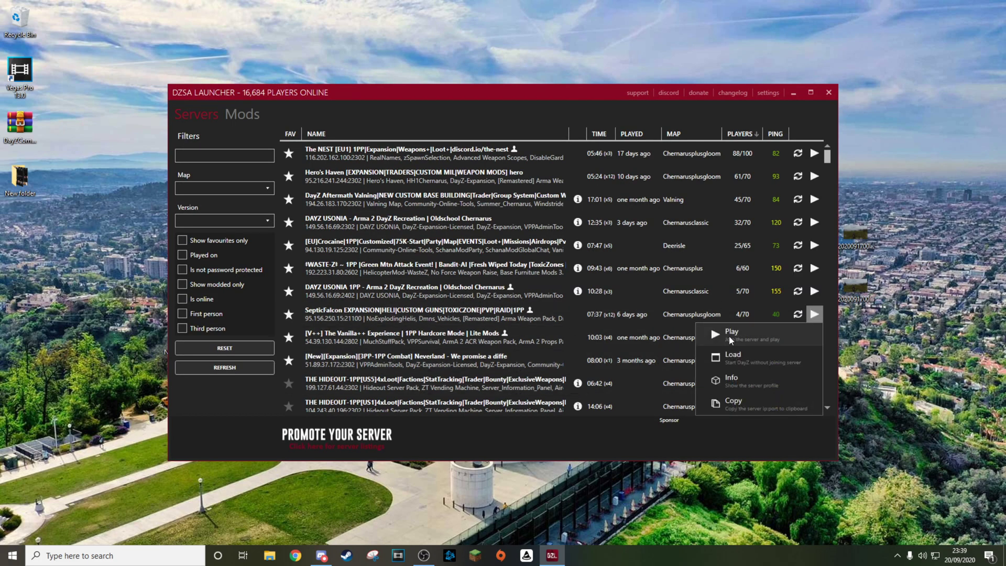
click(728, 335)
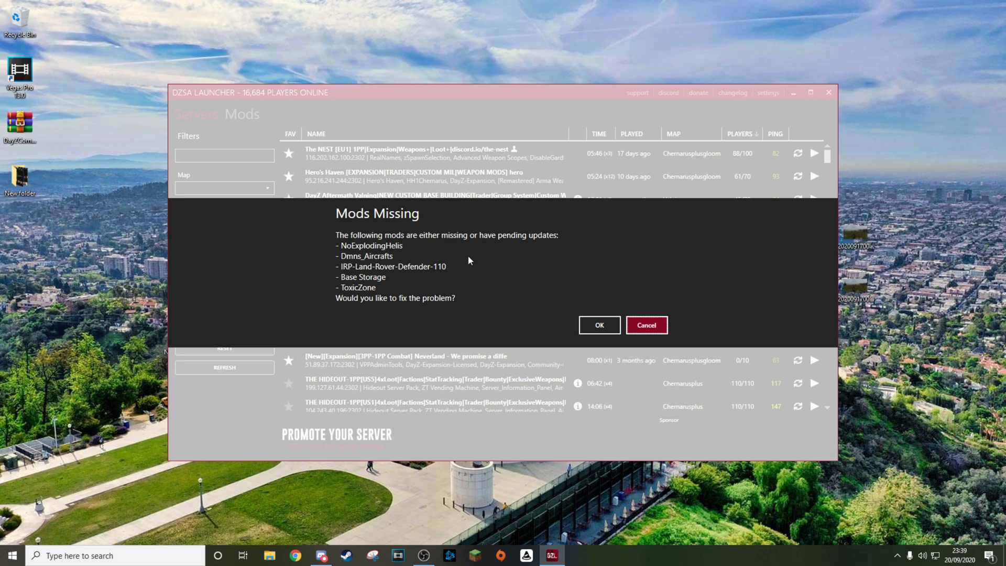
click(600, 325)
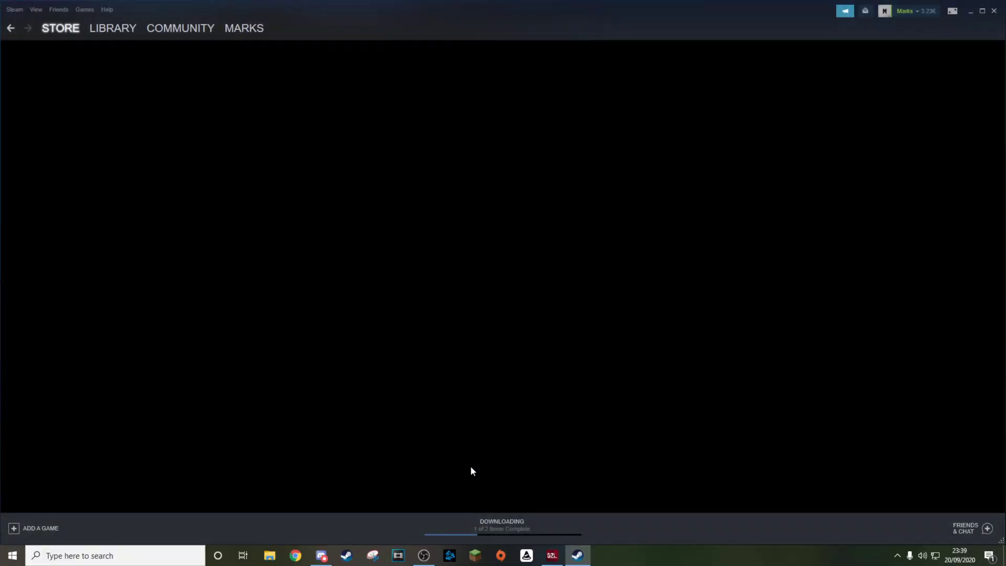
Watch the DayZ Workshop Content download finish in Steam's downloads, then close Steam.
click(499, 526)
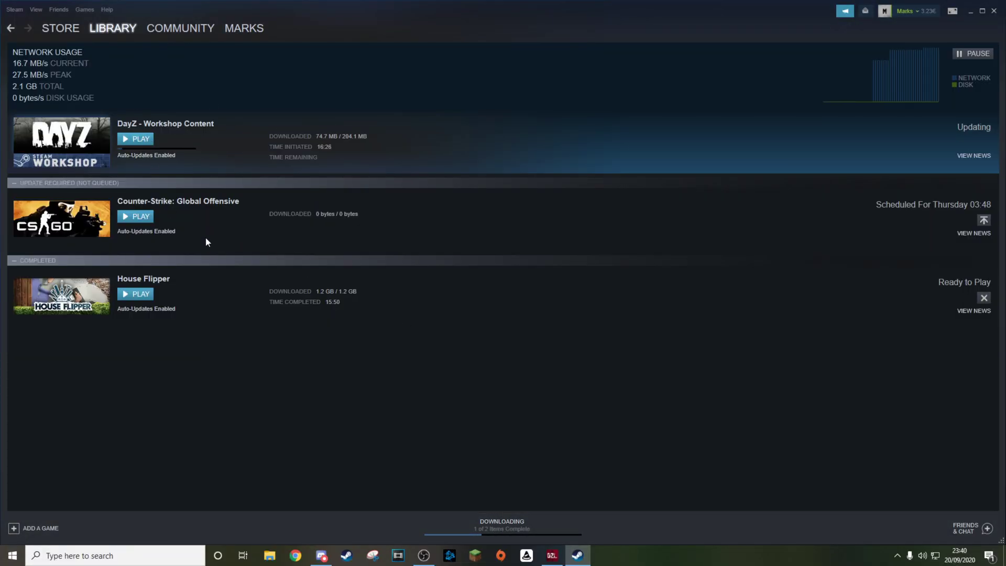
key(alt+F4)
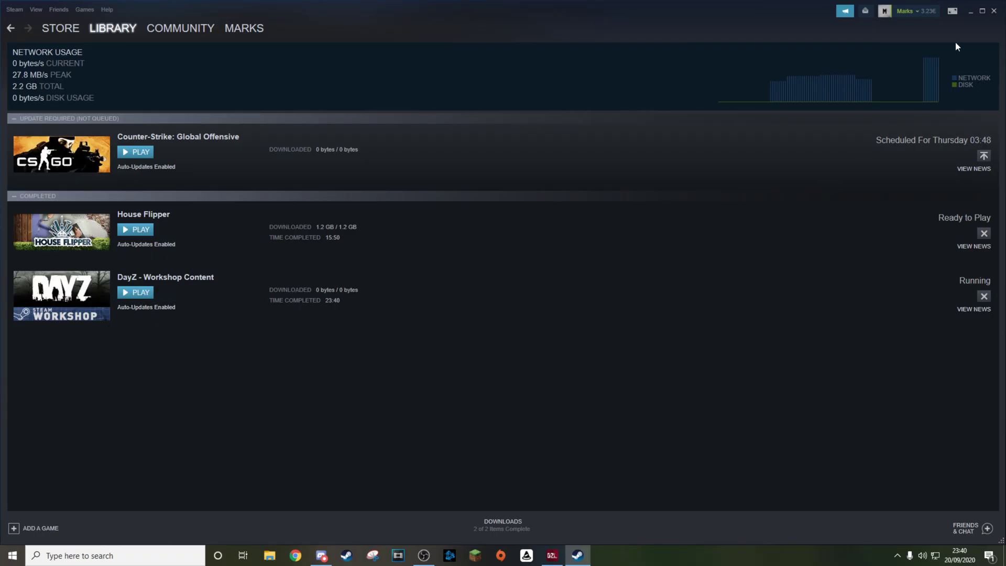
click(993, 10)
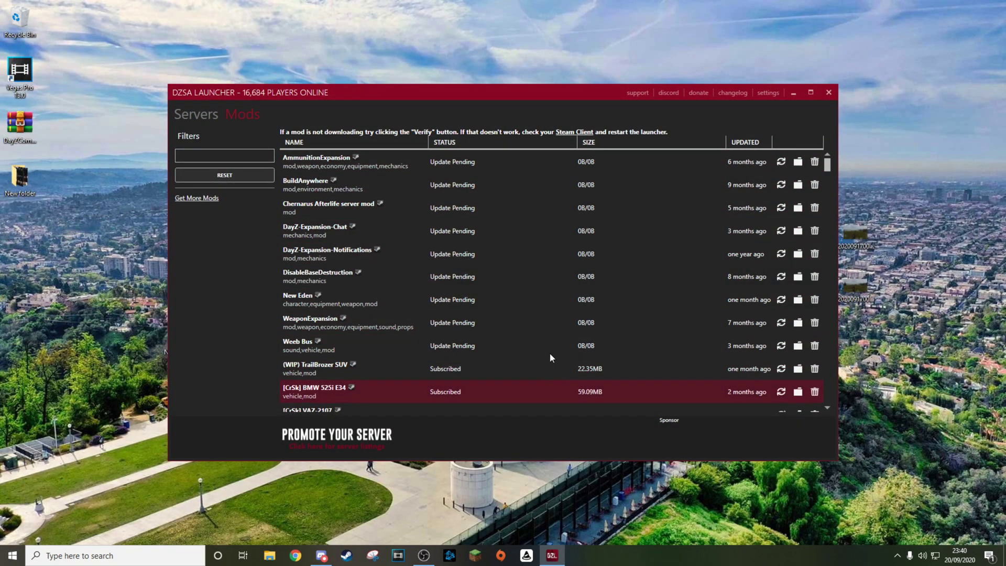
Switch between the launcher's Servers and Mods tabs, ending on the server list.
click(203, 114)
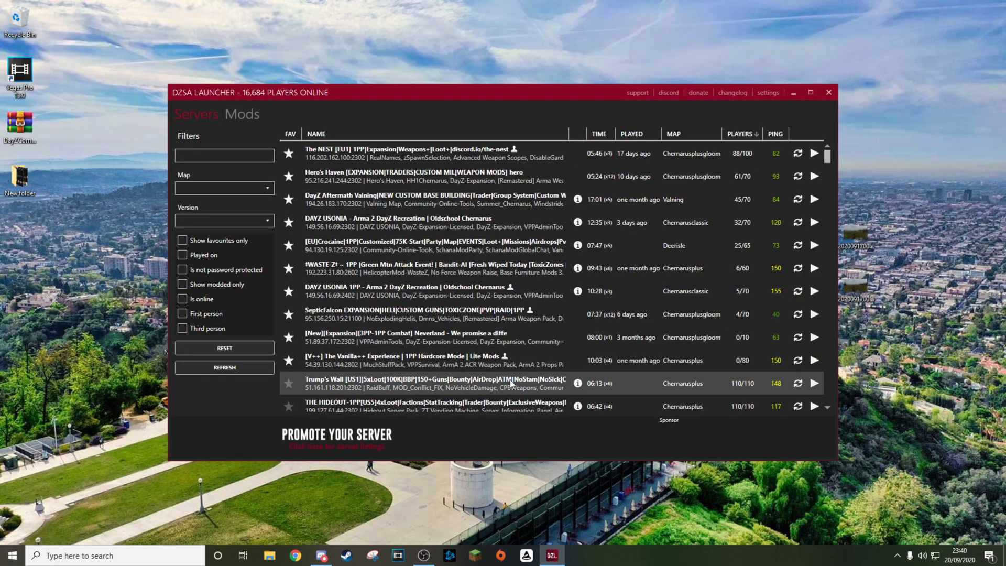
click(259, 110)
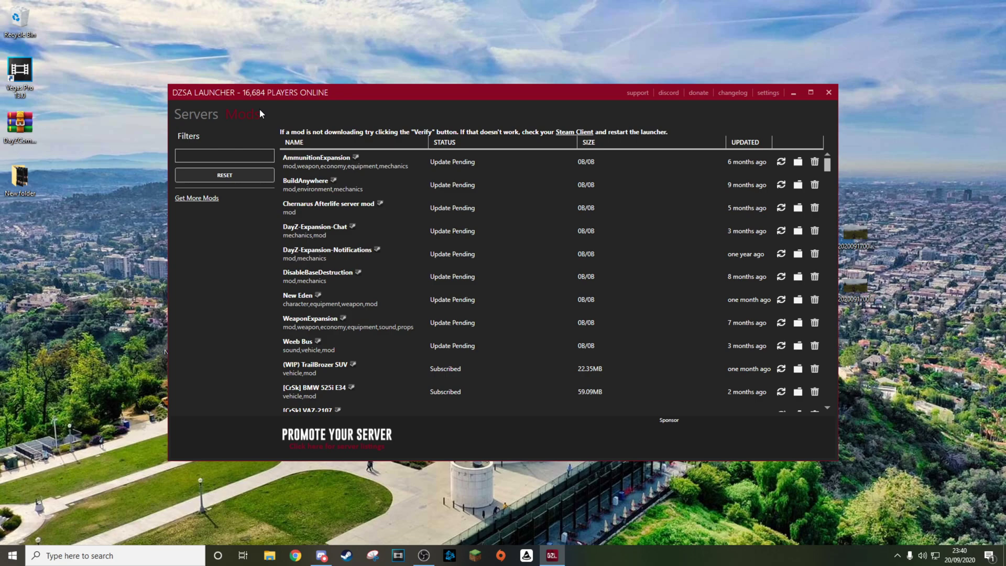
click(200, 119)
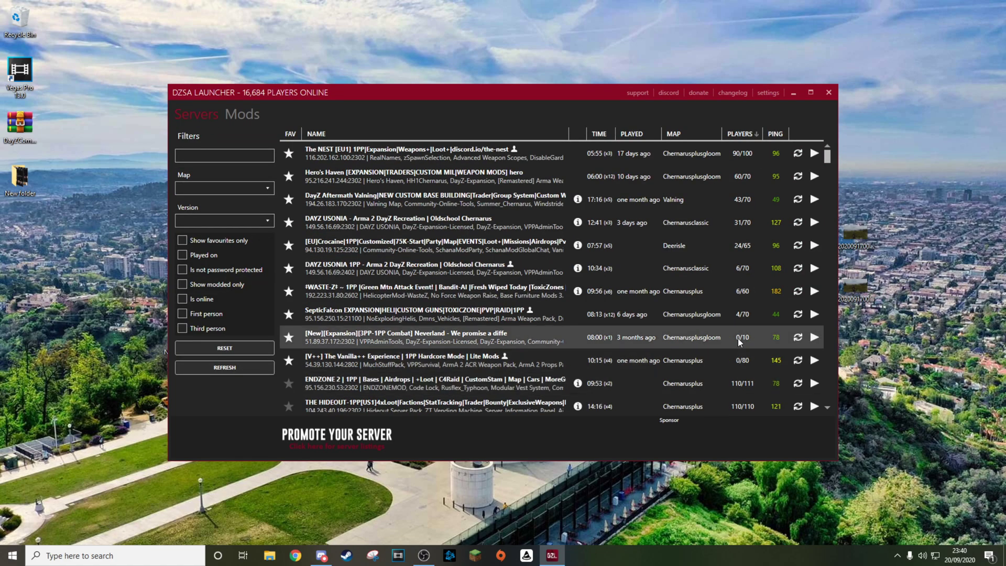
Open the Play/Load/Info/Copy menu on the SepticFalcon EXPANSION server row.
click(815, 314)
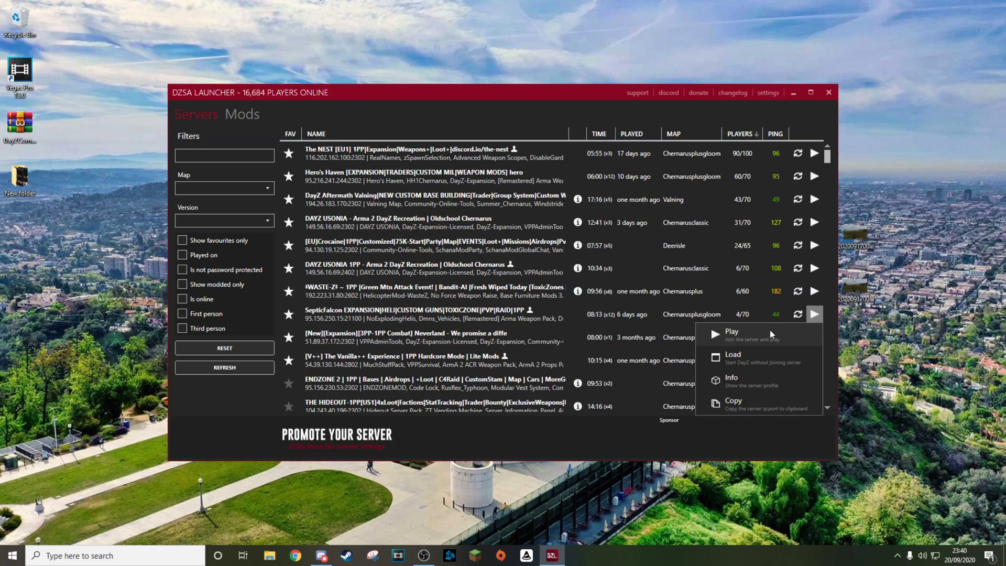
Choose Play so DayZ launches and connects to the SepticFalcon EXPANSION server.
click(730, 336)
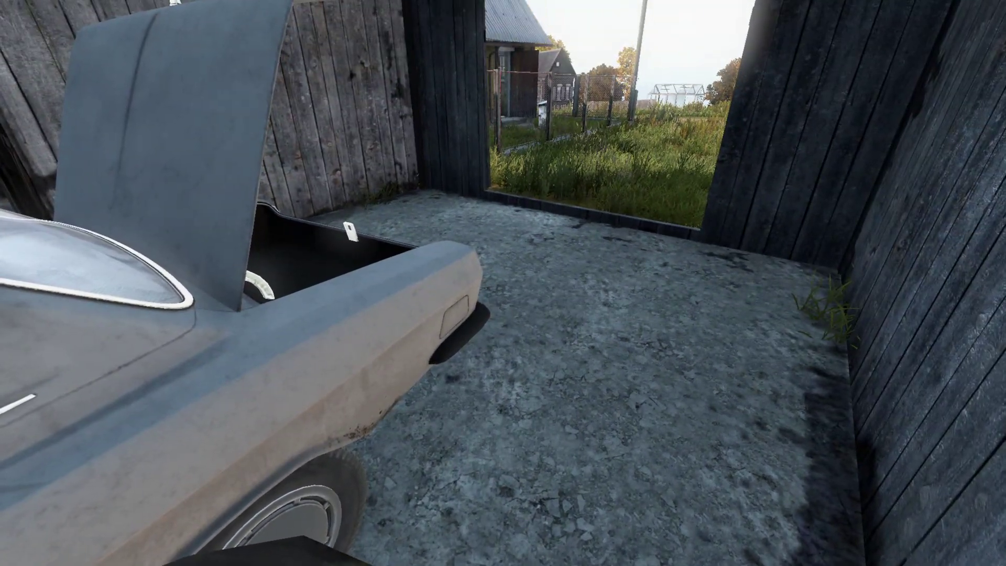
Open Options on the Expansion tab and browse its marker, notification and HUD settings.
key(Escape)
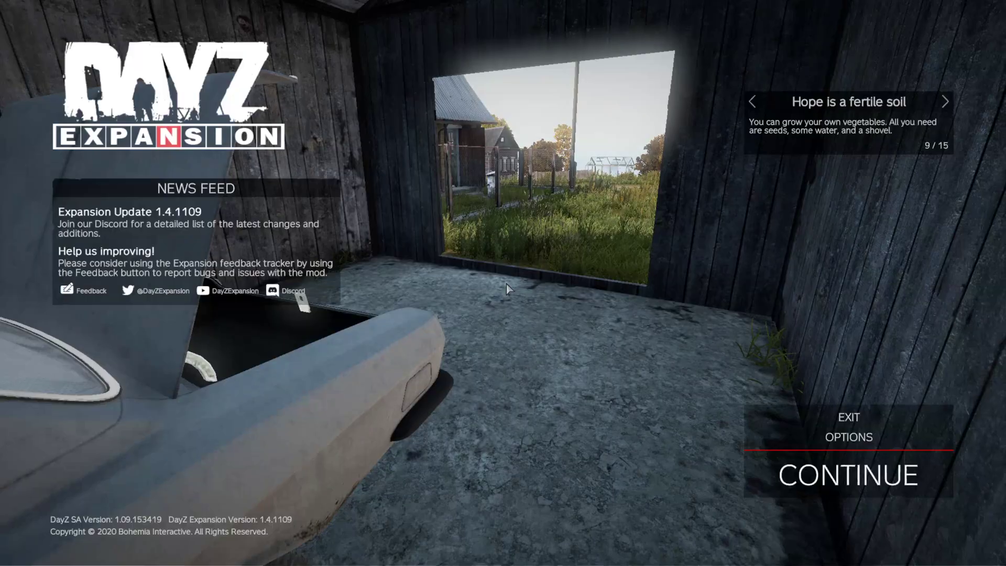
click(809, 439)
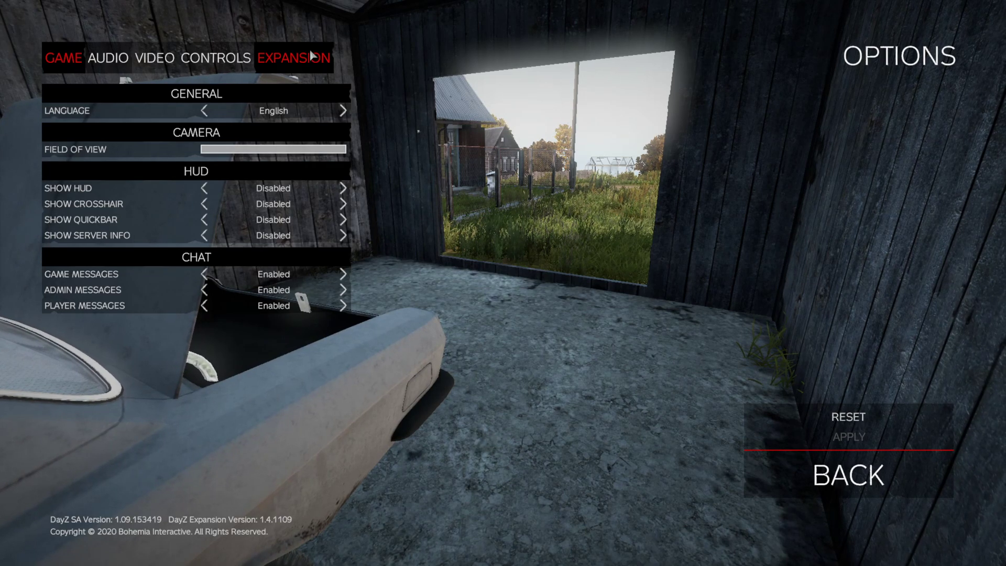
click(283, 59)
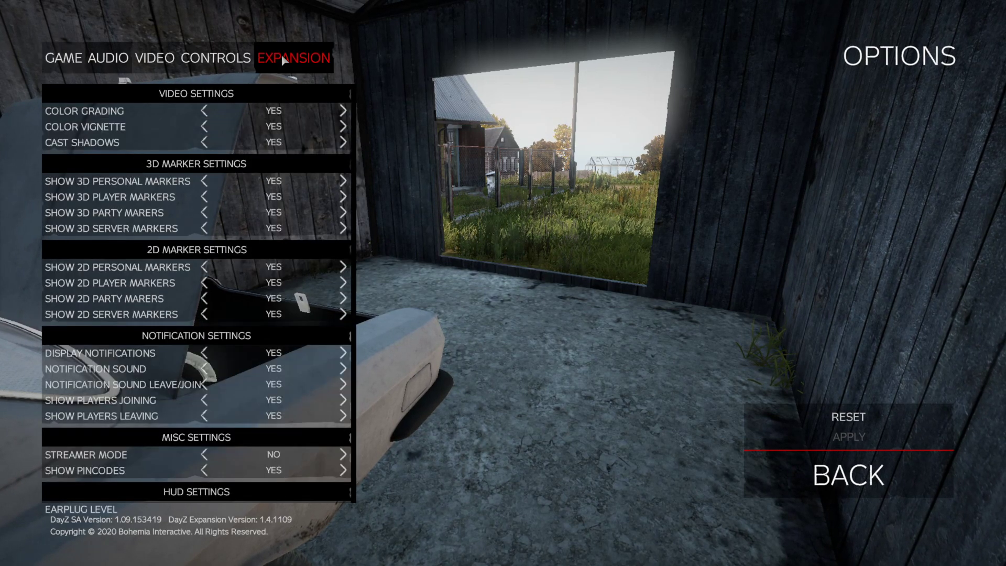
scroll(207, 362, down, 4)
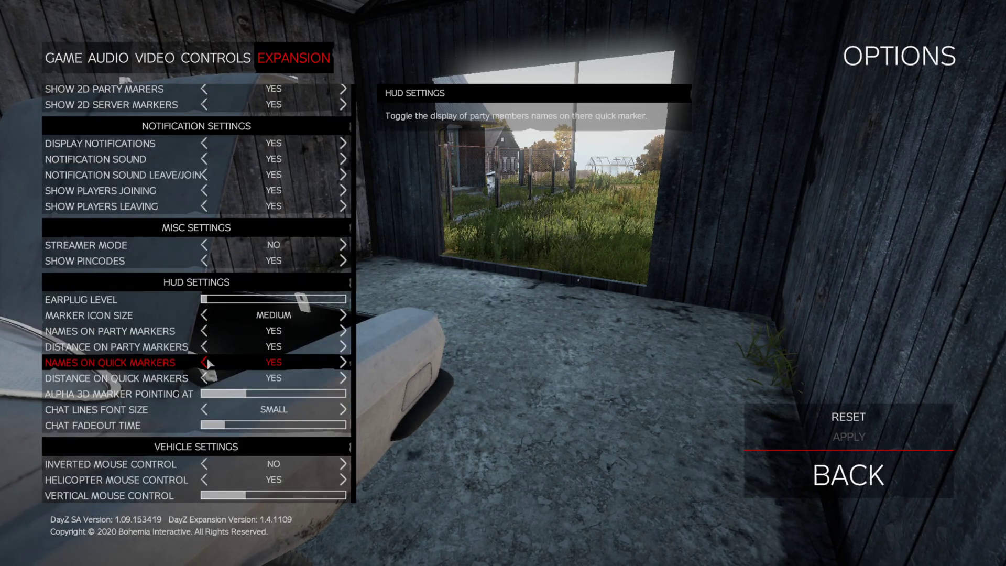
scroll(207, 363, down, 1)
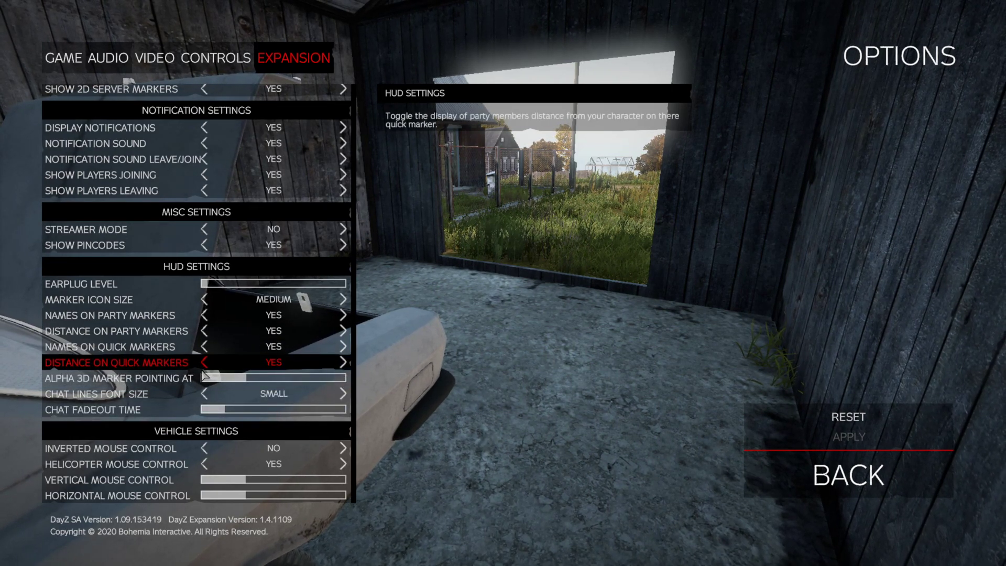
scroll(242, 337, up, 4)
scroll(233, 326, down, 4)
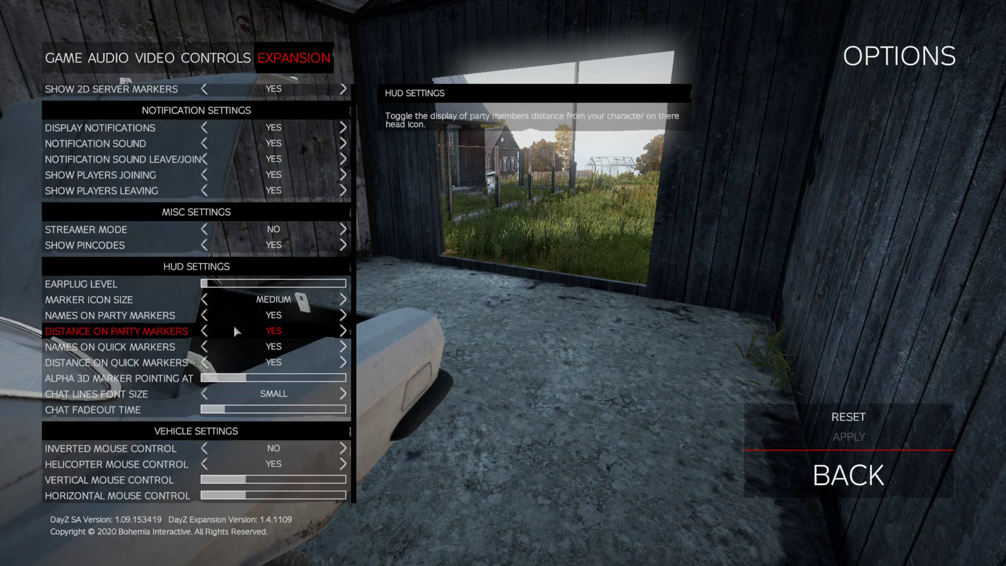
Nudge the chat fade-out time slightly, then leave the options back to the main menu.
click(227, 409)
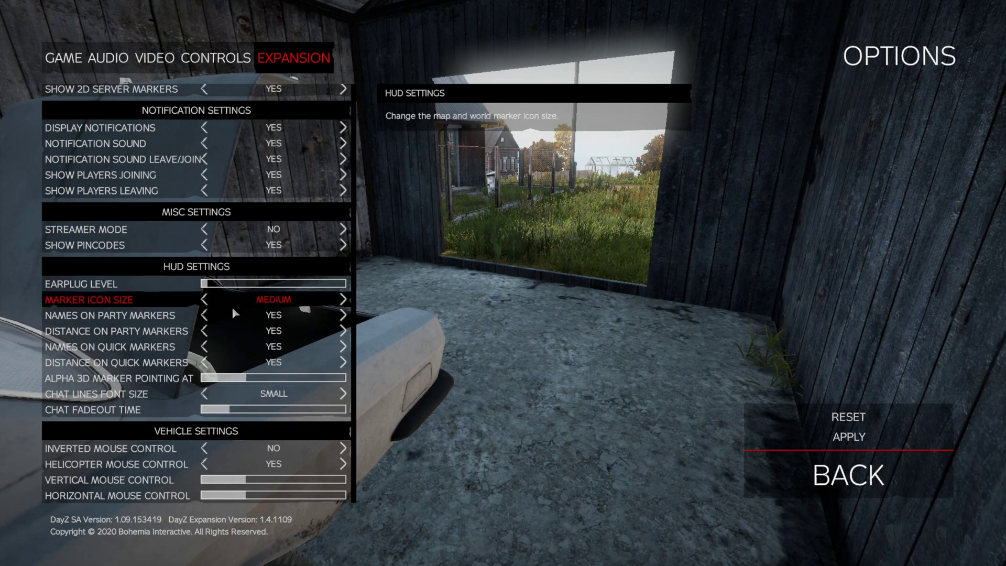
scroll(188, 382, up, 3)
scroll(188, 463, down, 3)
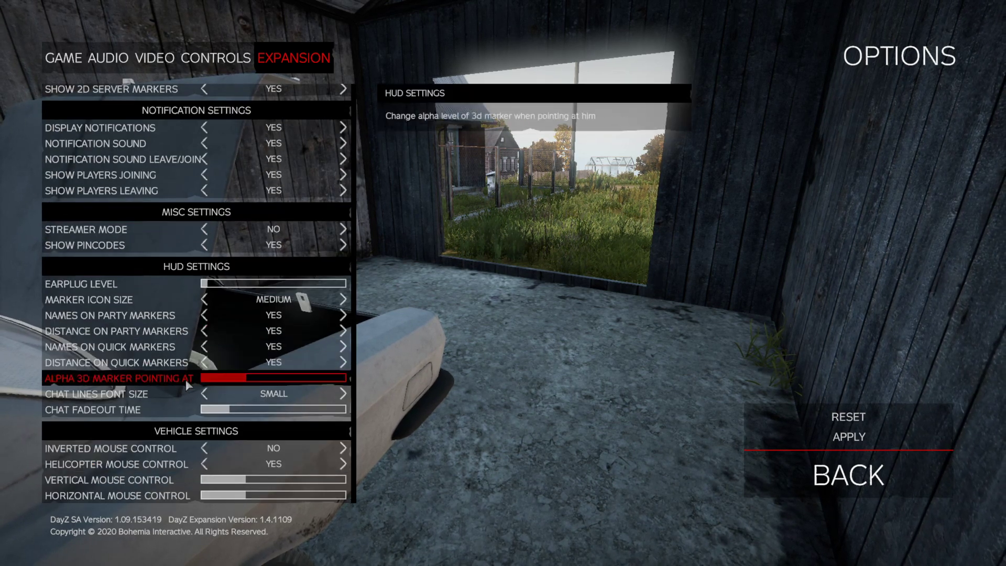
scroll(217, 457, up, 5)
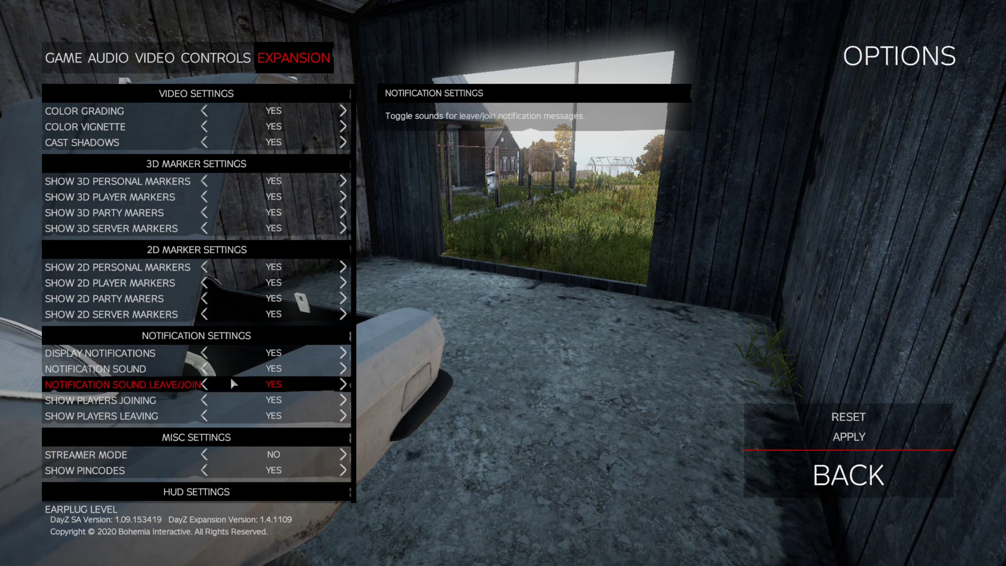
key(Escape)
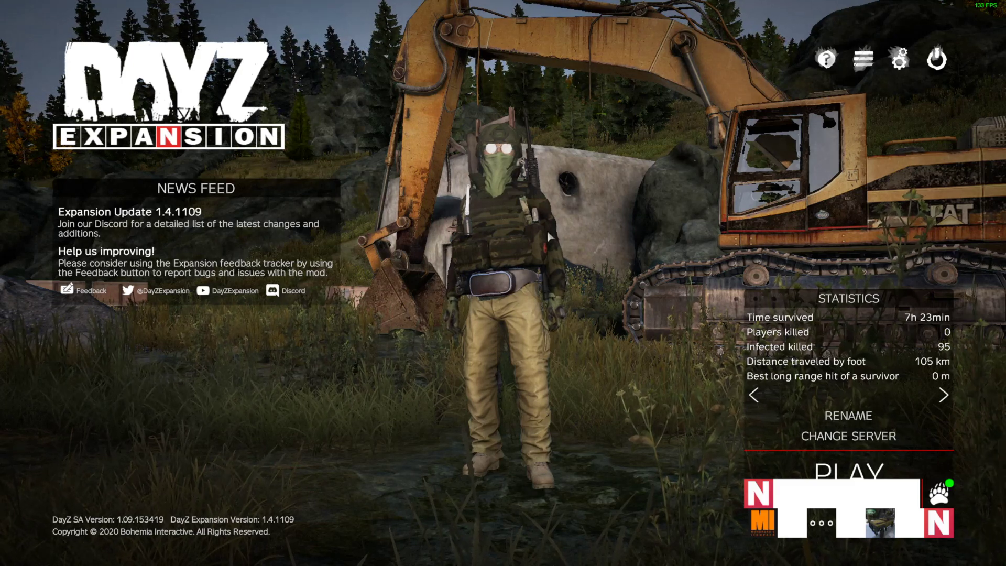
Exit DayZ and open the WASTE-Z server's profile in DZSA Launcher.
mouse_move(803, 462)
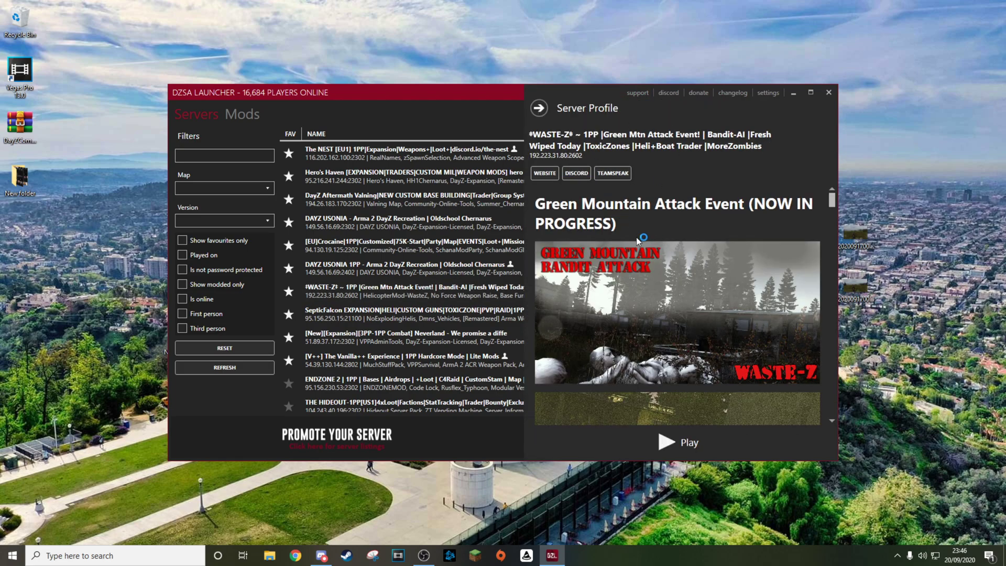
Scroll through the WASTE-Z Server Profile to read its features and locations.
scroll(711, 275, down, 10)
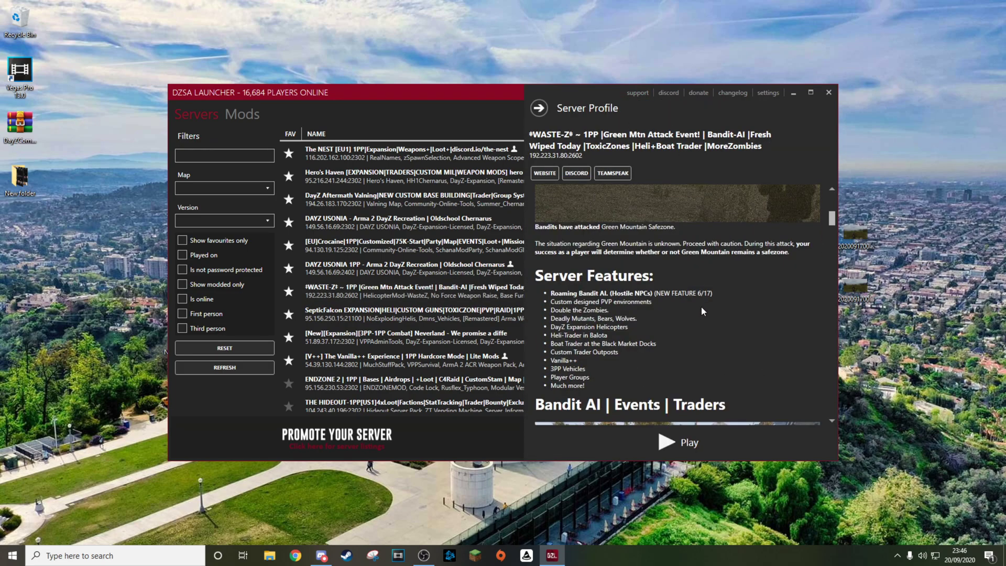
scroll(723, 334, down, 10)
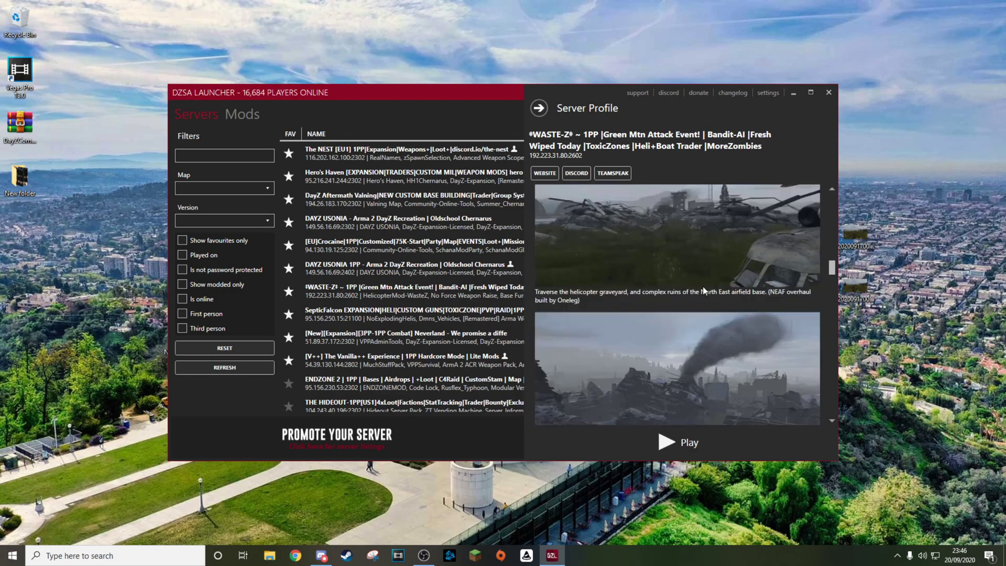
scroll(655, 340, down, 10)
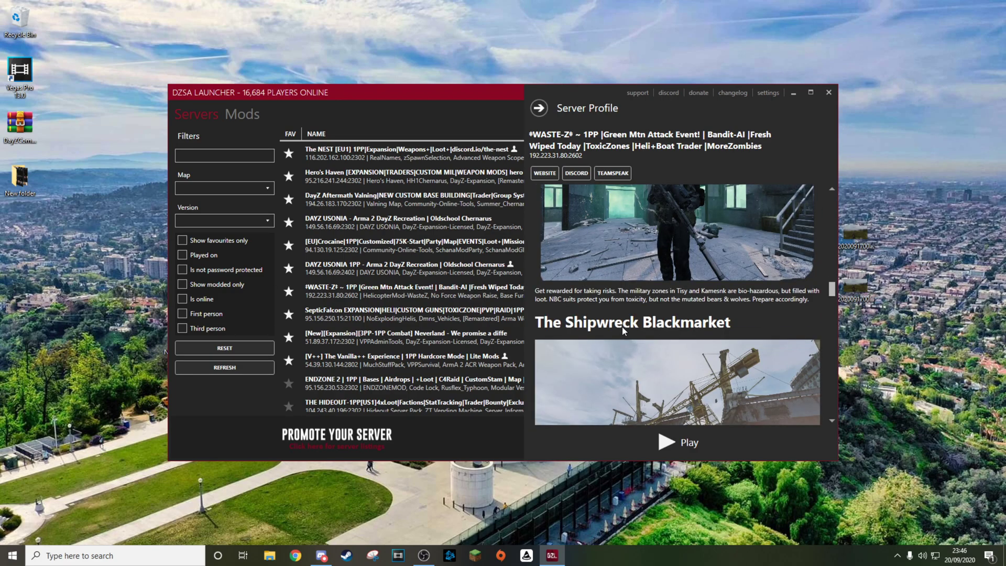
scroll(622, 340, down, 3)
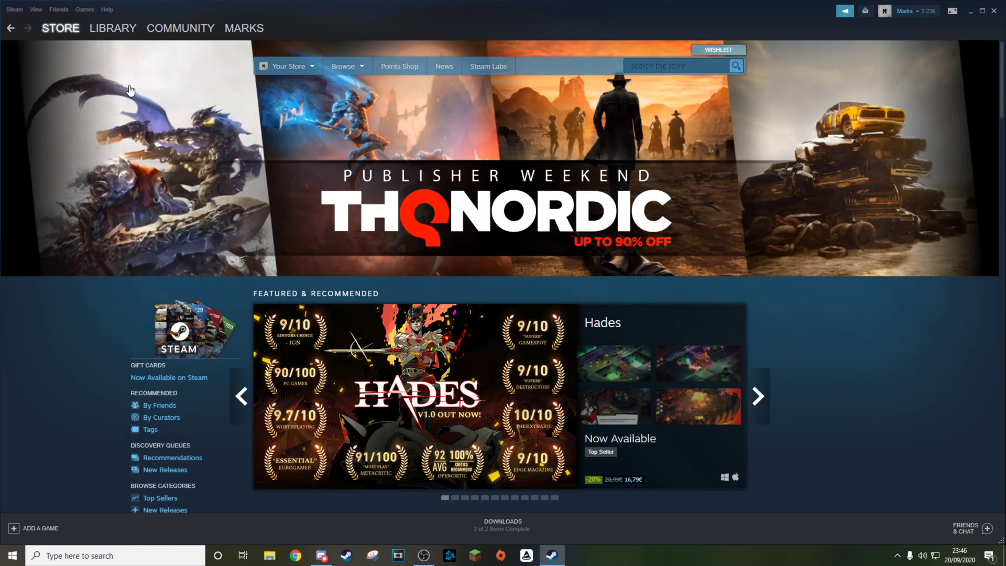
Go from the Steam library to DayZ's page and open its Workshop hub of popular mods.
click(128, 30)
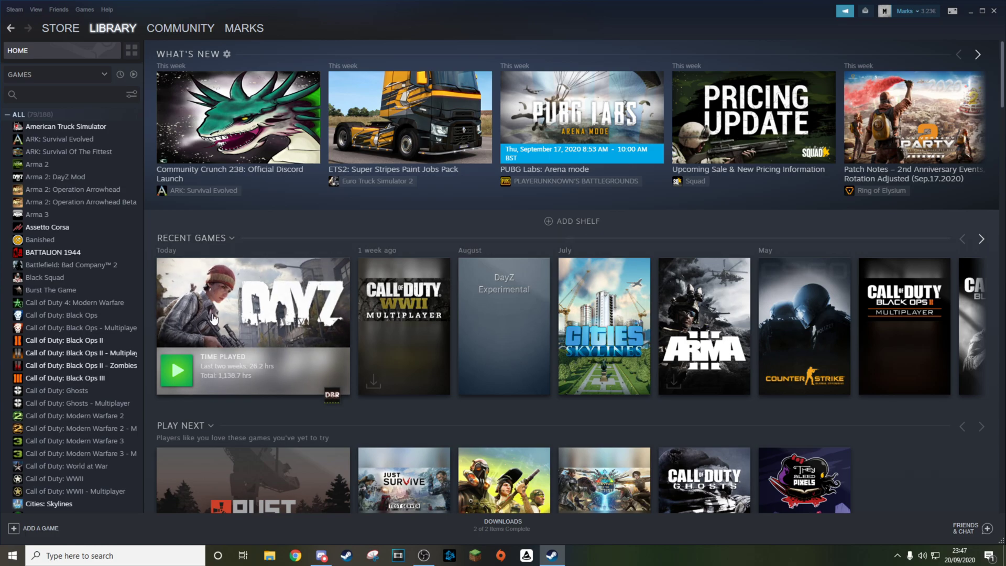
scroll(102, 329, down, 4)
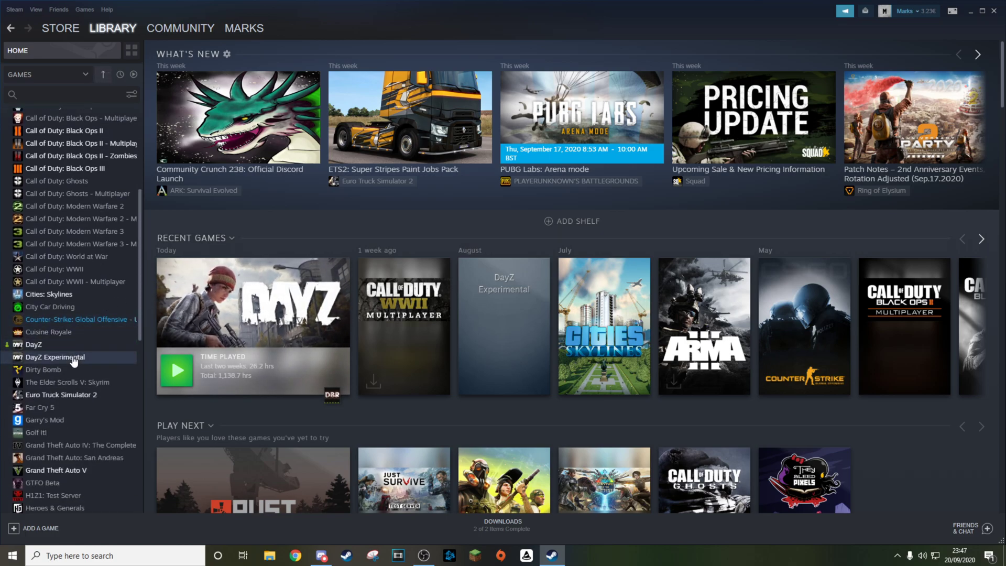
click(61, 345)
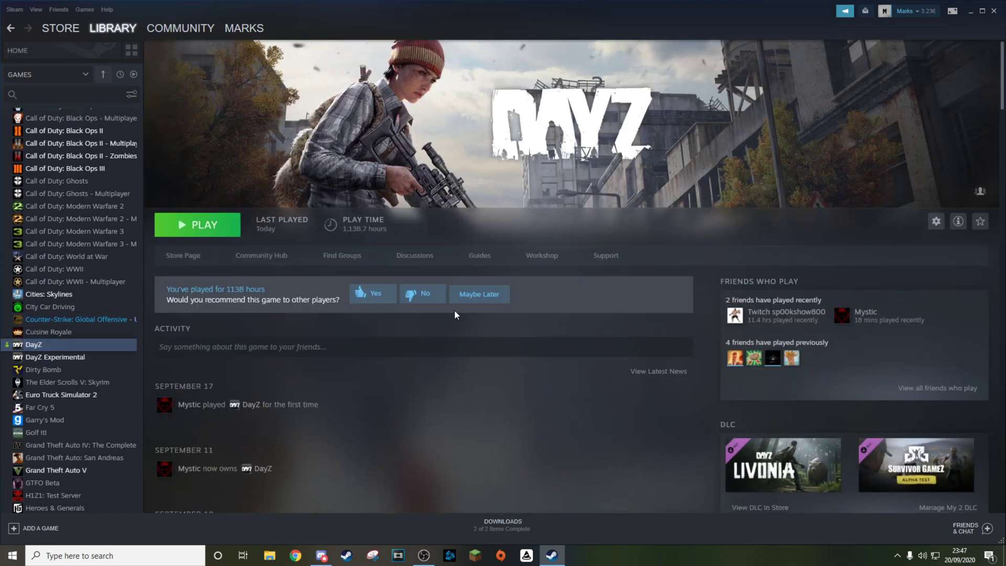
click(545, 257)
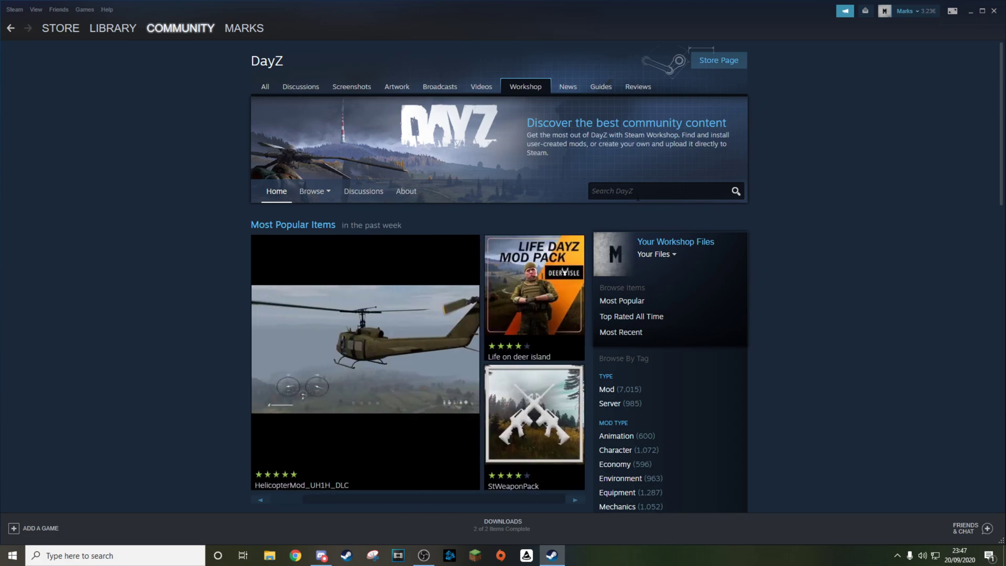
Search the DayZ Workshop for 'land rover'.
click(645, 190)
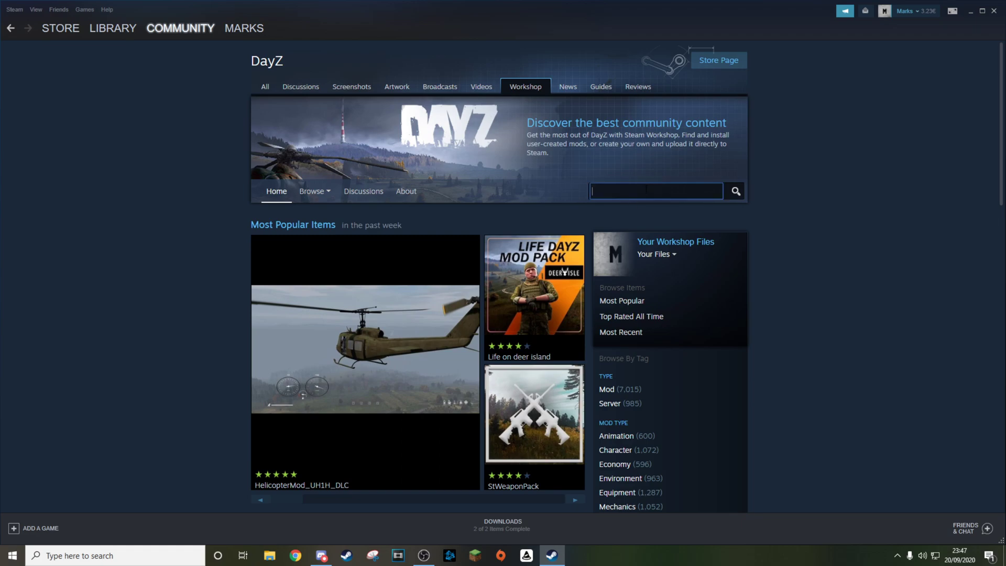
text(land rover)
click(736, 192)
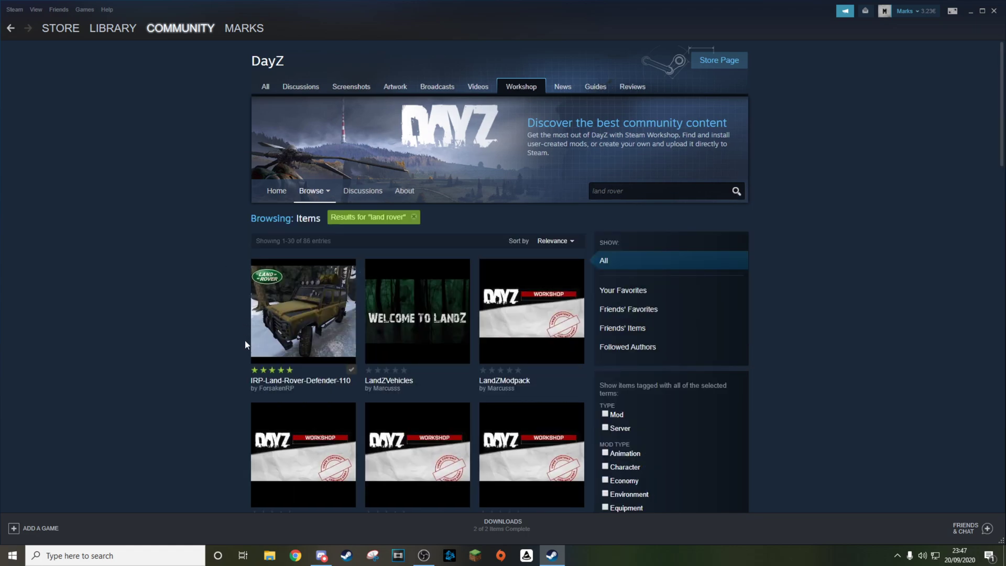
Subscribe to the IRP-Land-Rover-Defender-110 mod, then close Steam.
mouse_move(309, 344)
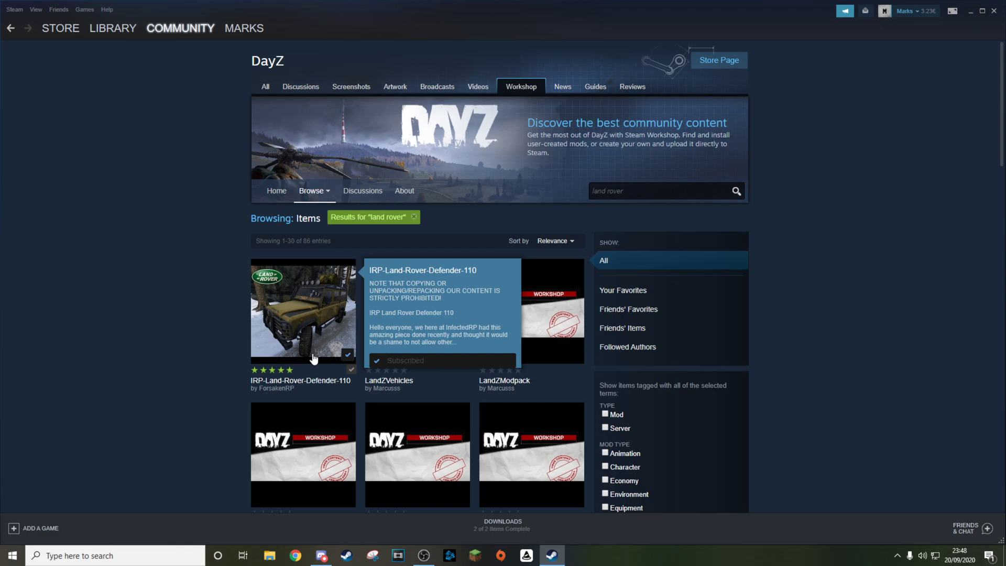
click(347, 357)
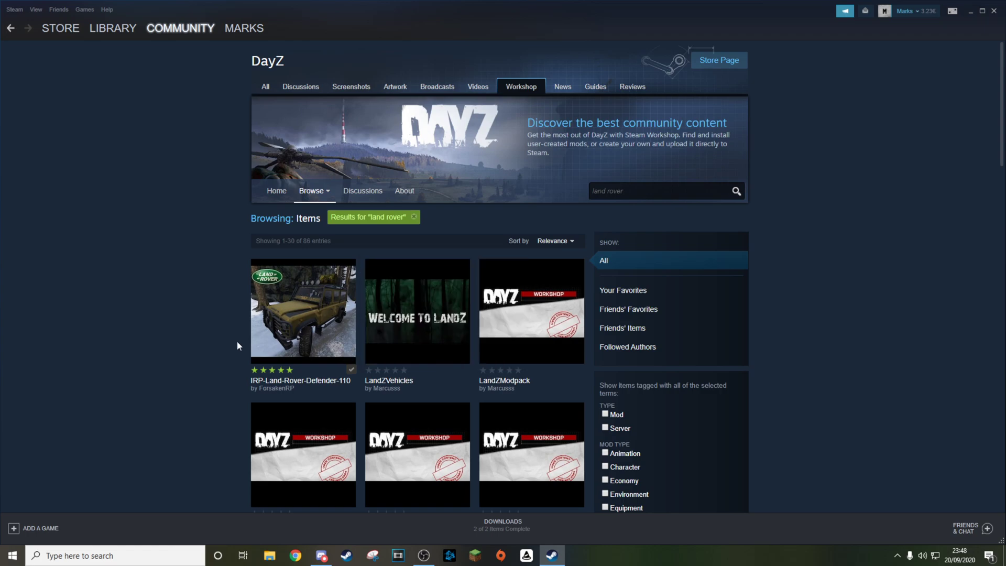
click(993, 11)
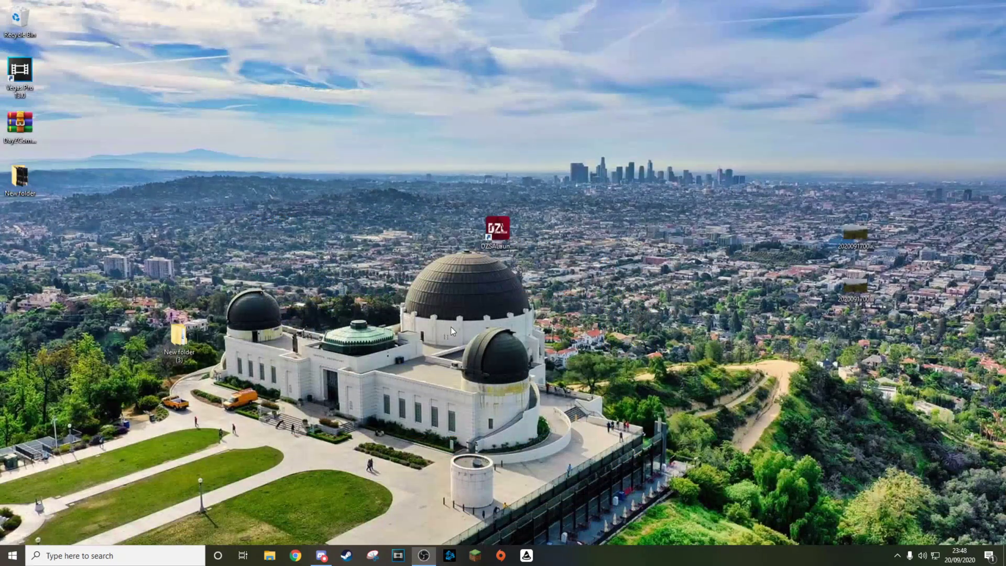
Relaunch DZSA Launcher from its desktop icon so it reloads the DayZ server list.
double_click(498, 230)
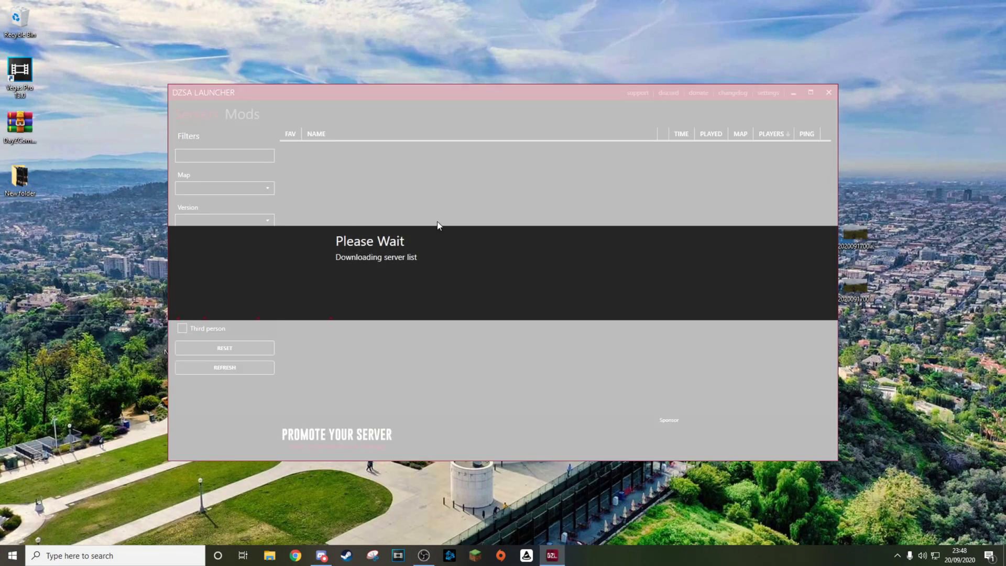